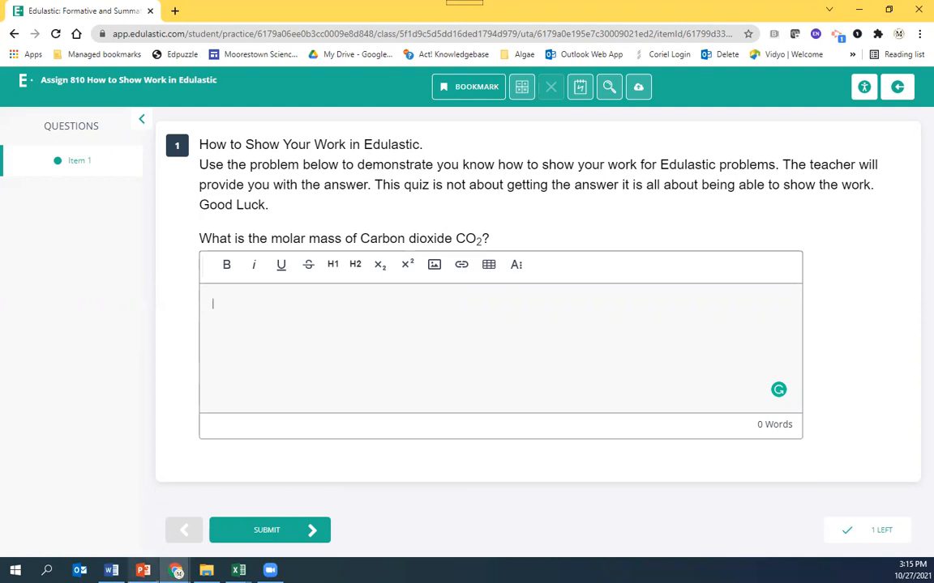
Check the molar mass demo slide in PowerPoint and enter the carbon line "C 12.011 x 1 = 12.011" in the Edulastic answer
click(143, 571)
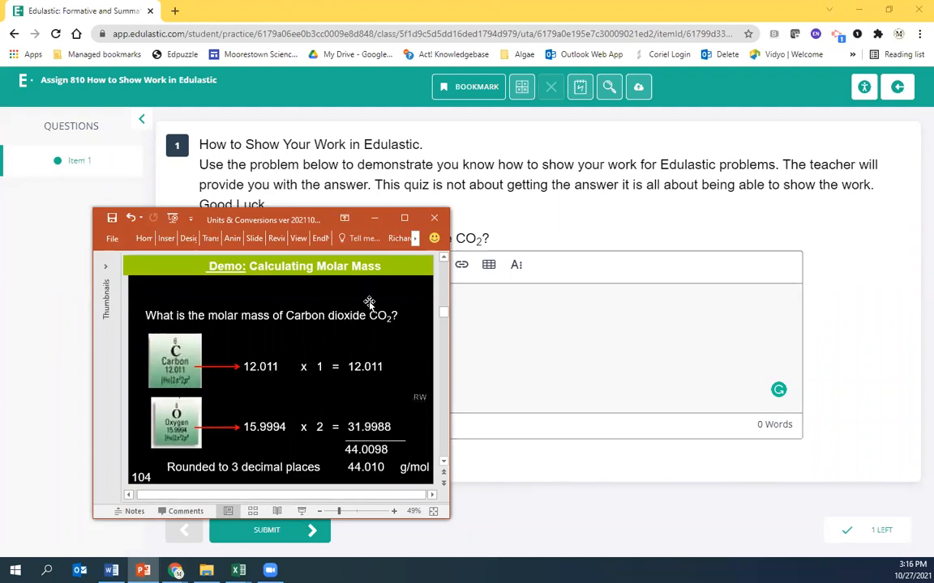
click(335, 192)
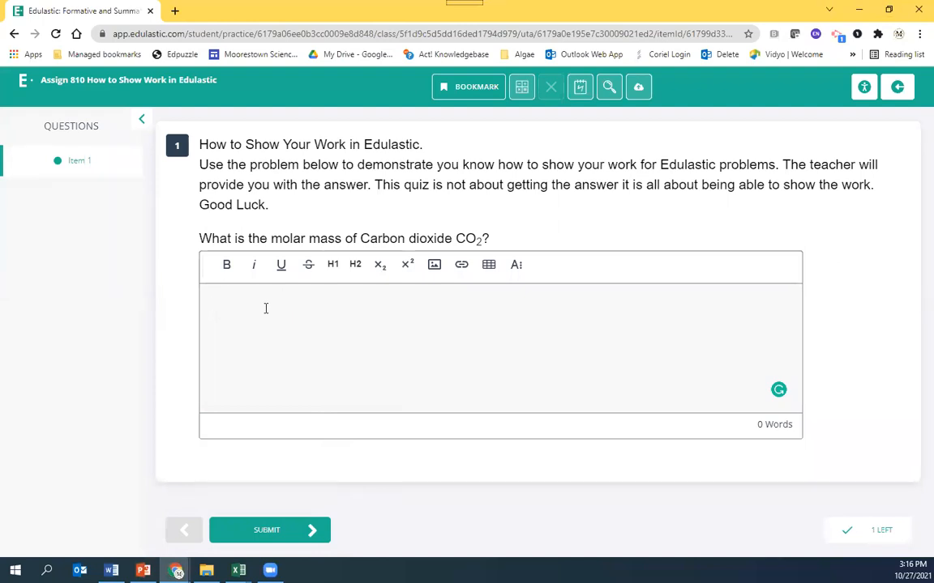
text(C    12.011)
text(1 = 12.011)
key(Return)
Enter the oxygen line "O 15.9994 x 2 = 31.9988" below the carbon line, rechecking the PowerPoint slide for the values
text(O      15.9994)
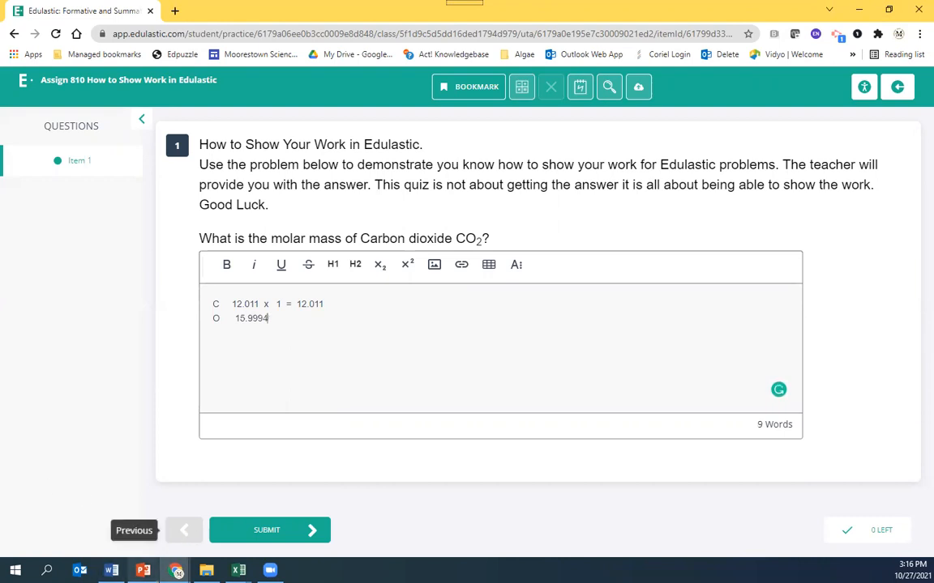
click(143, 570)
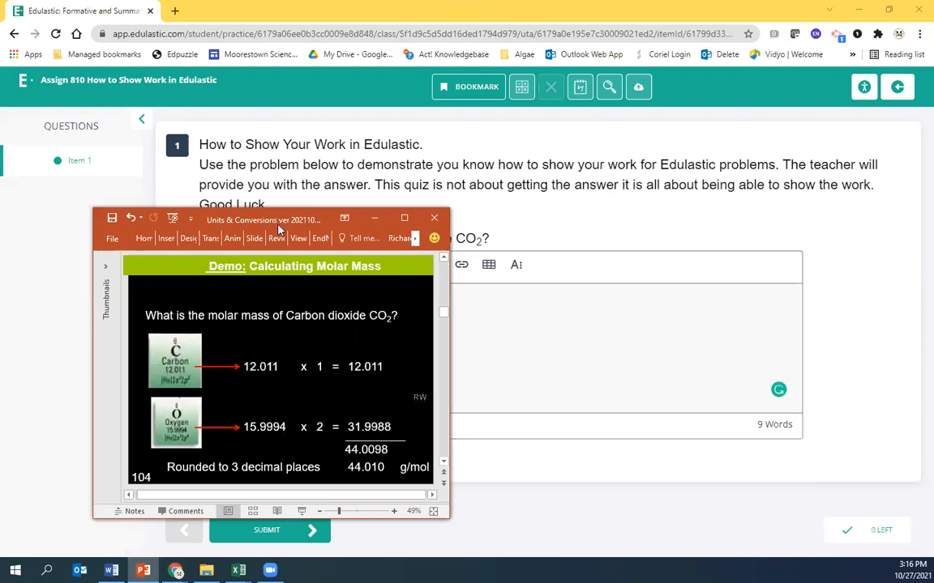
click(373, 219)
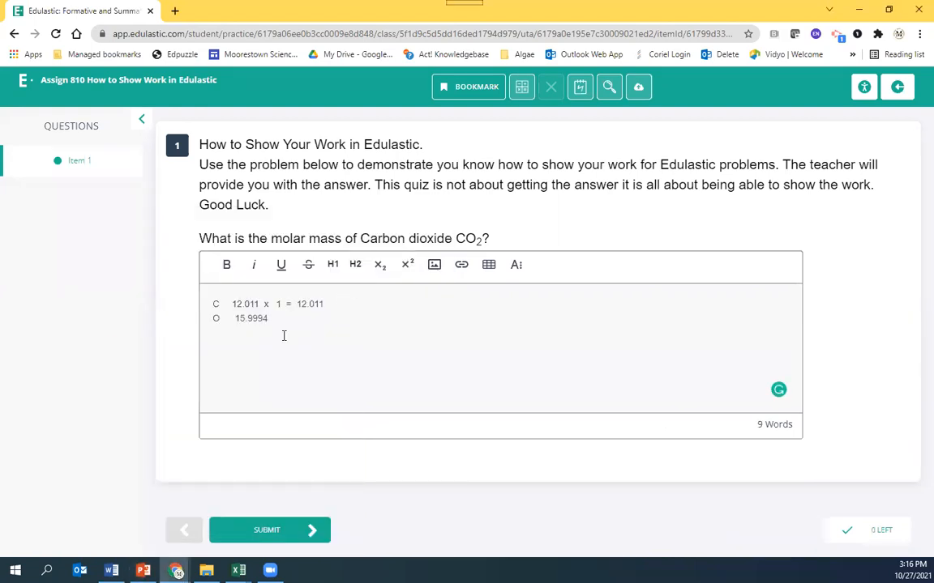
text(x 2 =31.9988)
Adjust the spacing in the carbon and oxygen lines so their numbers, multiplication signs and equals signs line up in columns
click(228, 305)
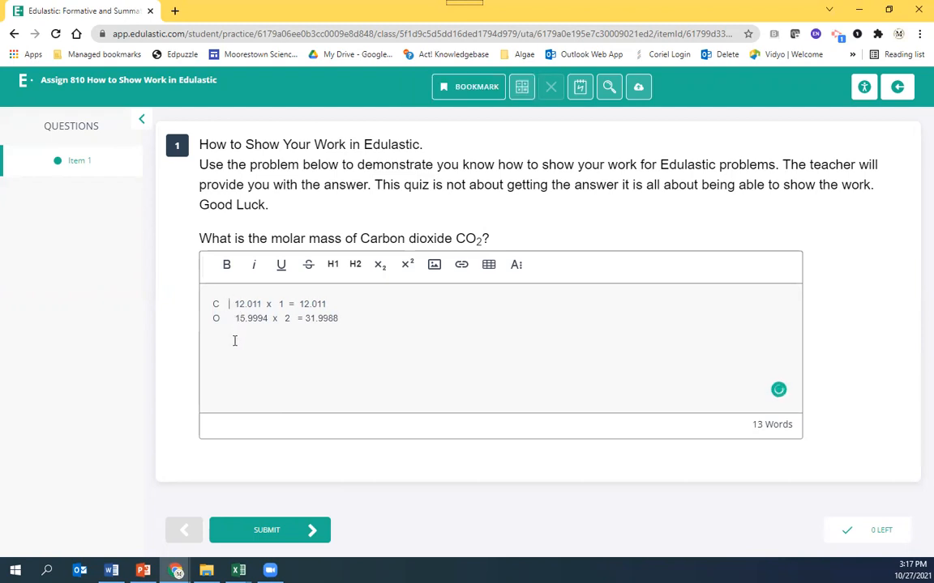
click(266, 304)
key(BackSpace)
click(294, 305)
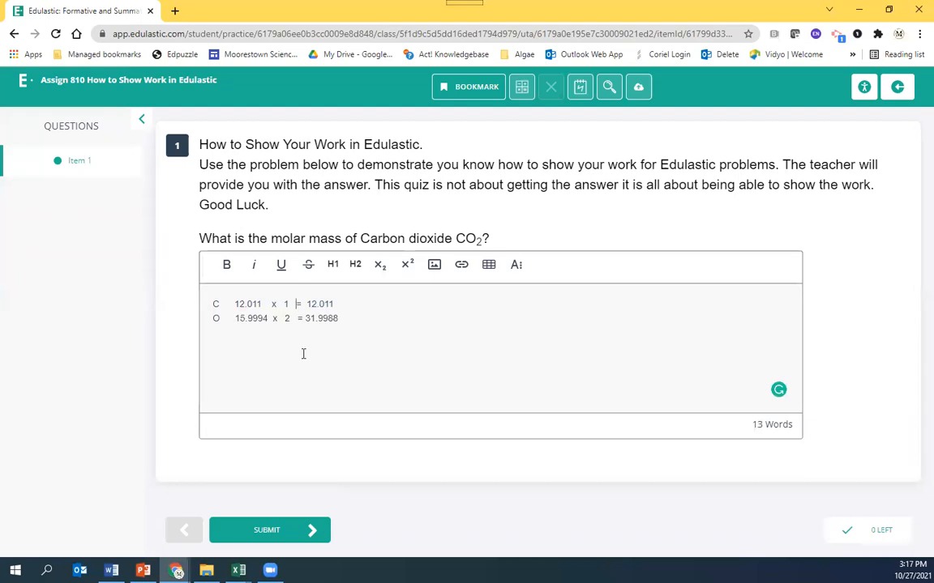
click(307, 319)
Add an underscore sum line beneath the two products and enter the total "44.0098 = 44.010" under it
key(Return)
text(_______)
key(Return)
text(44.0098)
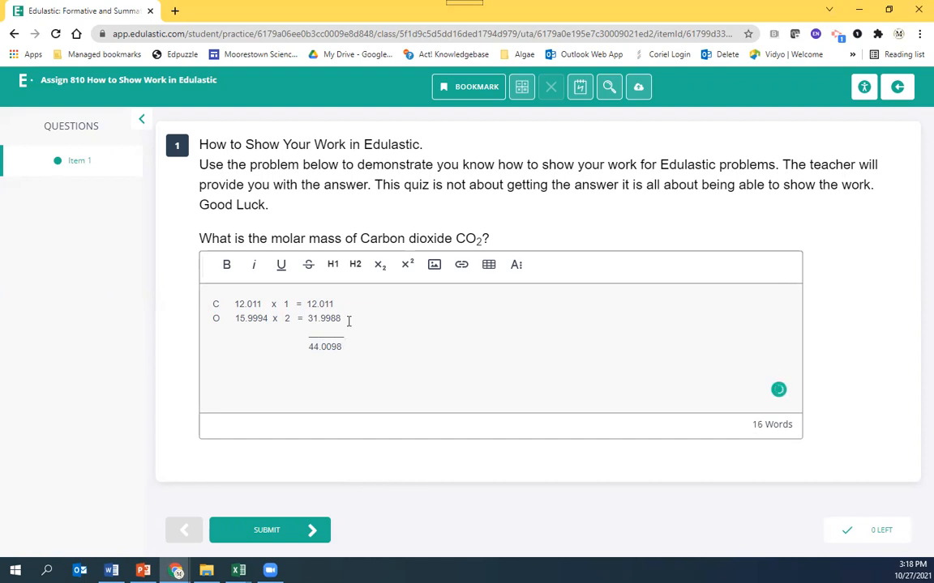
text( = 44.010)
Insert a math fraction after 44.010 with g as the numerator and mol as the denominator
click(518, 266)
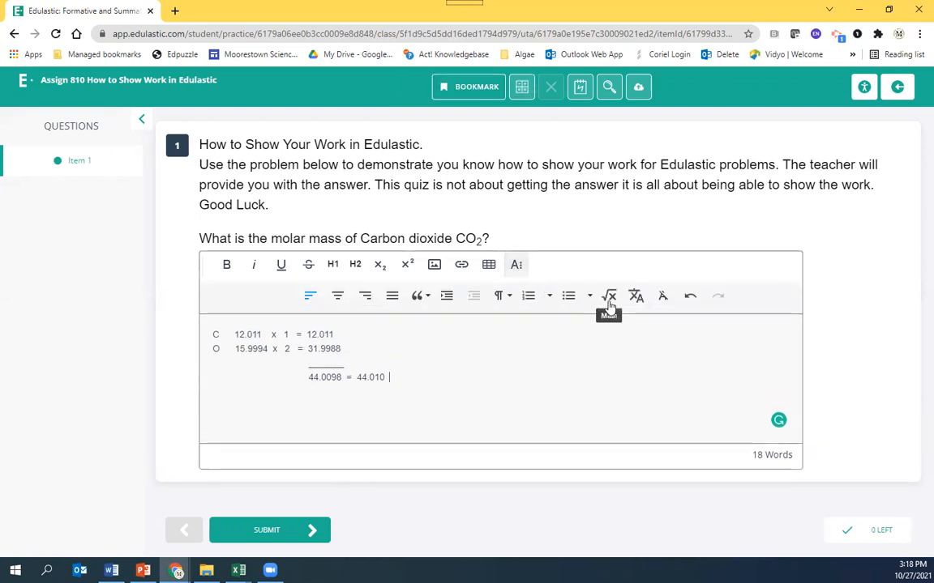
click(516, 266)
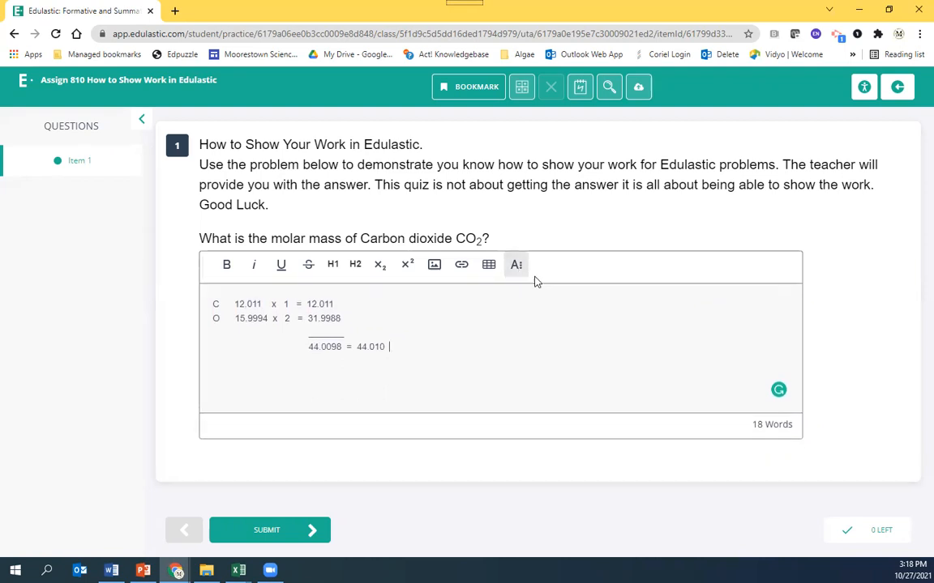
click(516, 265)
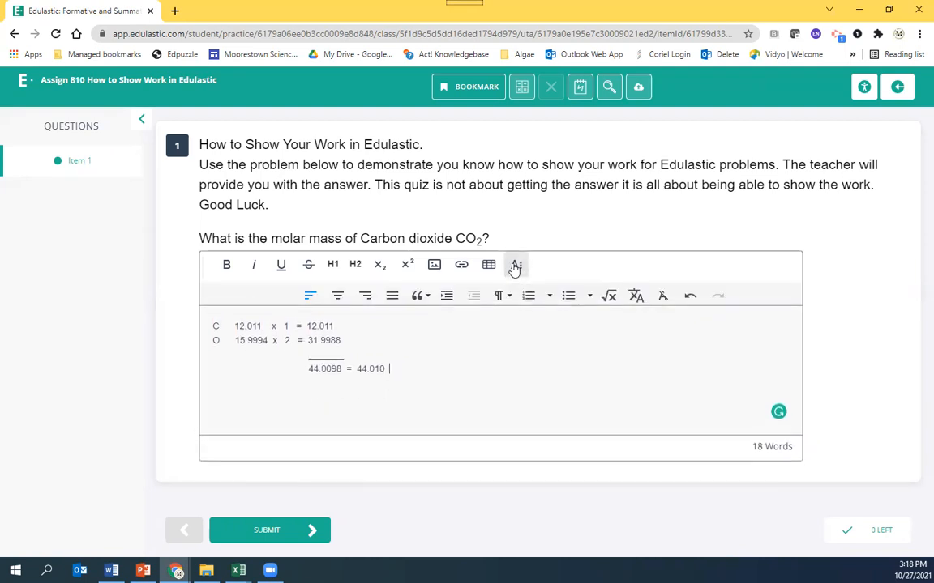
click(610, 297)
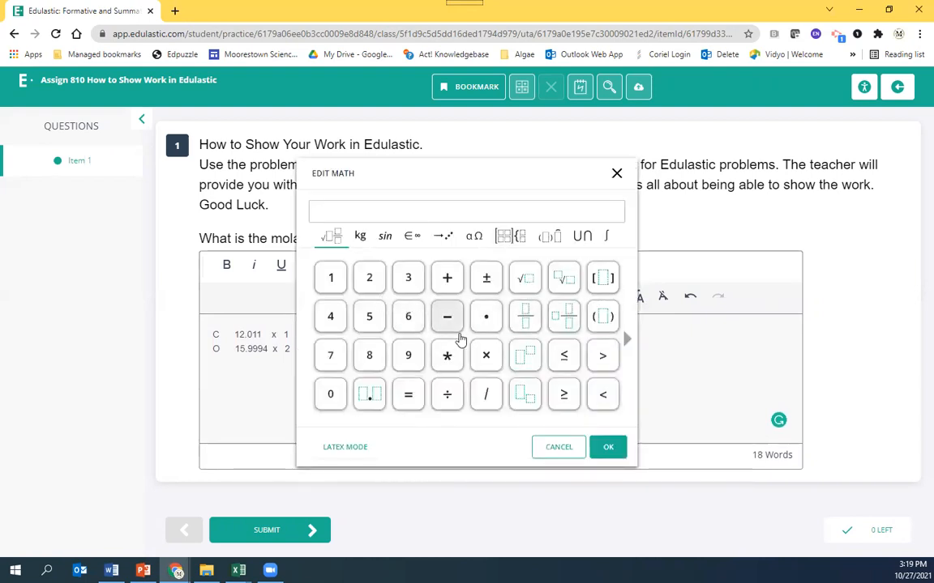
click(526, 318)
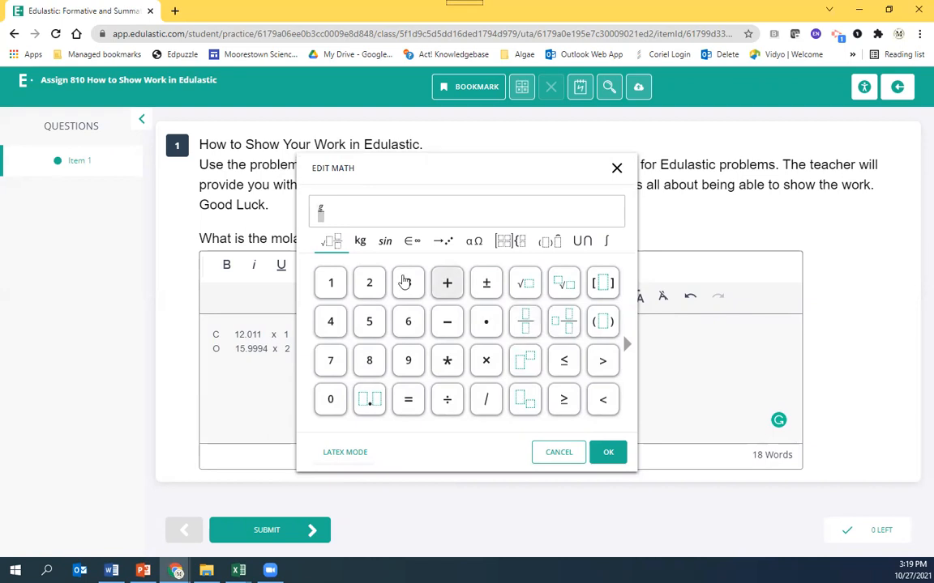
text(gmol)
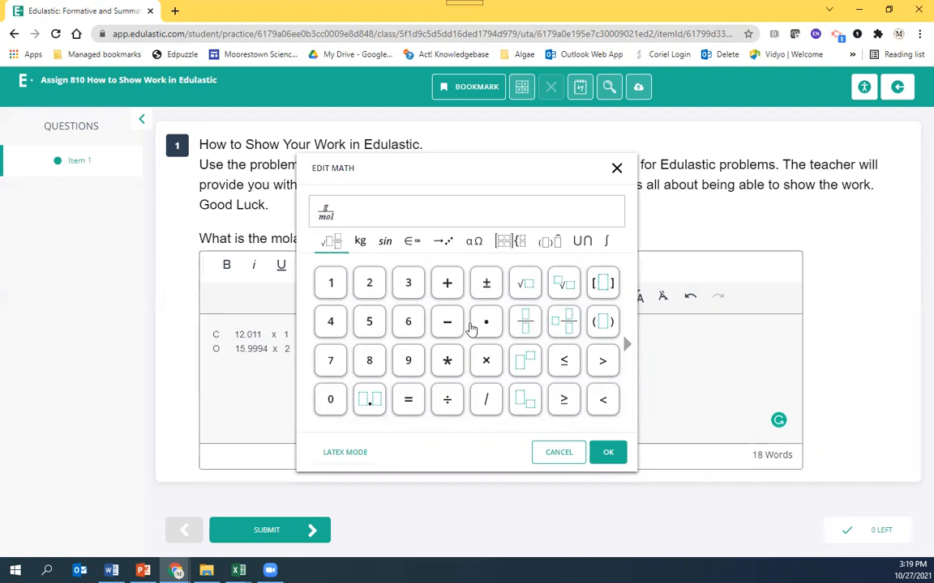
click(607, 451)
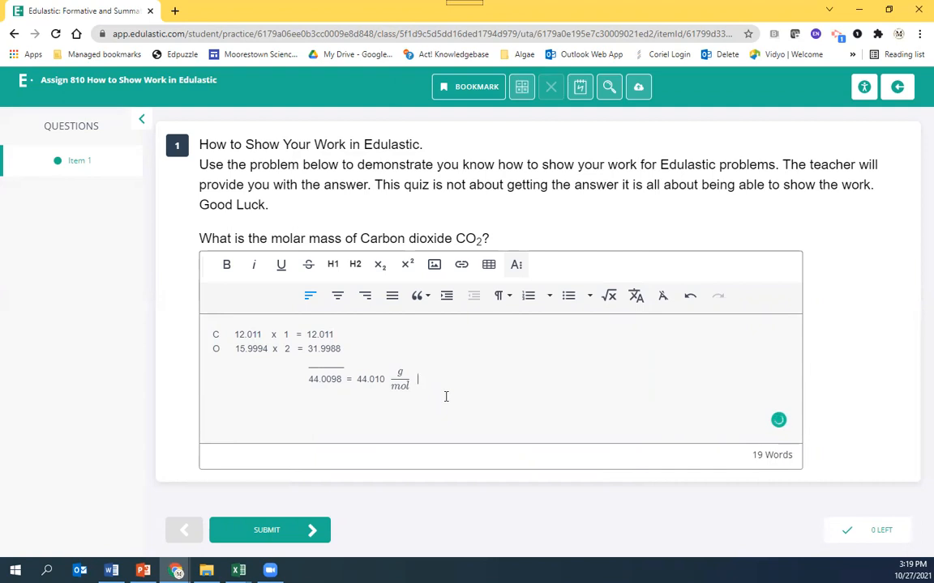
Add the formula CO2 after the g/mol unit, with the 2 formatted as a subscript
text(CO)
click(378, 268)
text(2)
Finish the question and submit the assignment from the review page
click(270, 535)
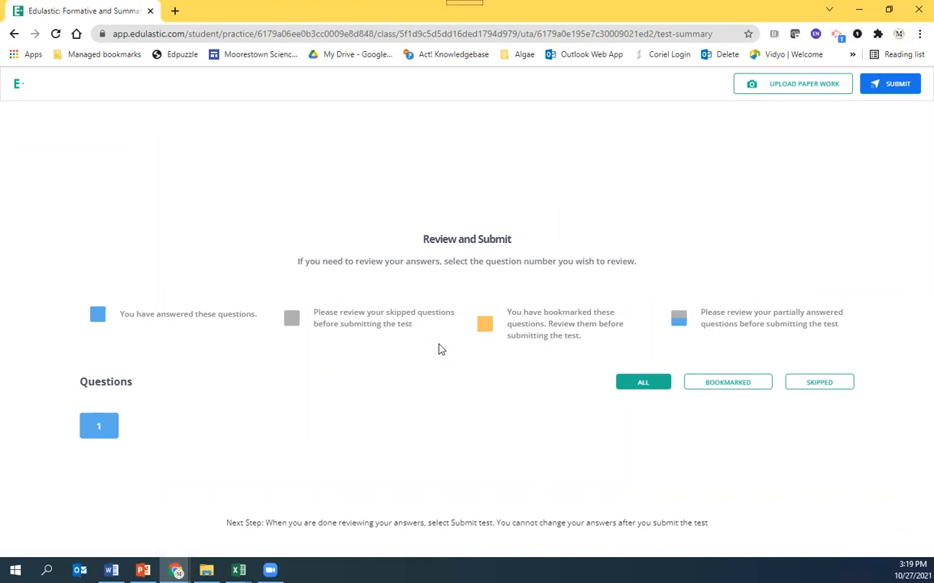
click(890, 85)
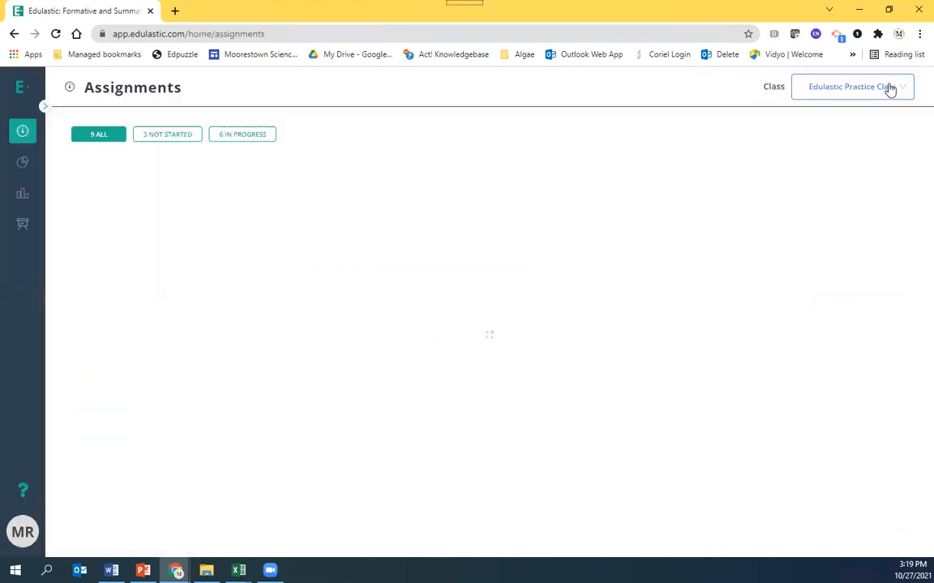